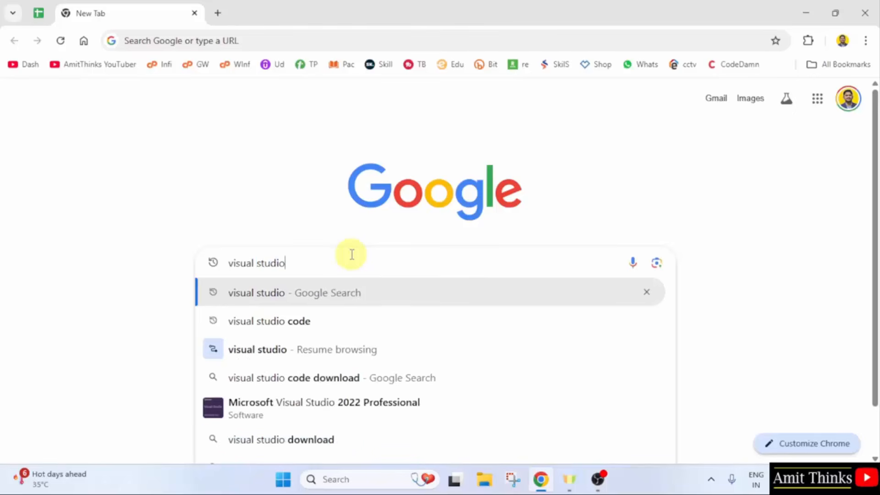
# Search Google for visual studio, open the official site and download the Community edition of Visual Studio 2026 Insiders
pyautogui.press('Return')
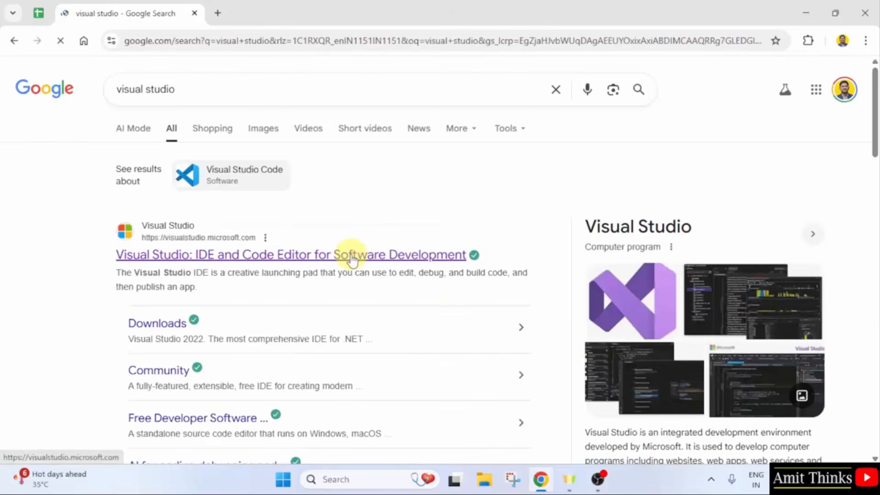
pyautogui.click(352, 257)
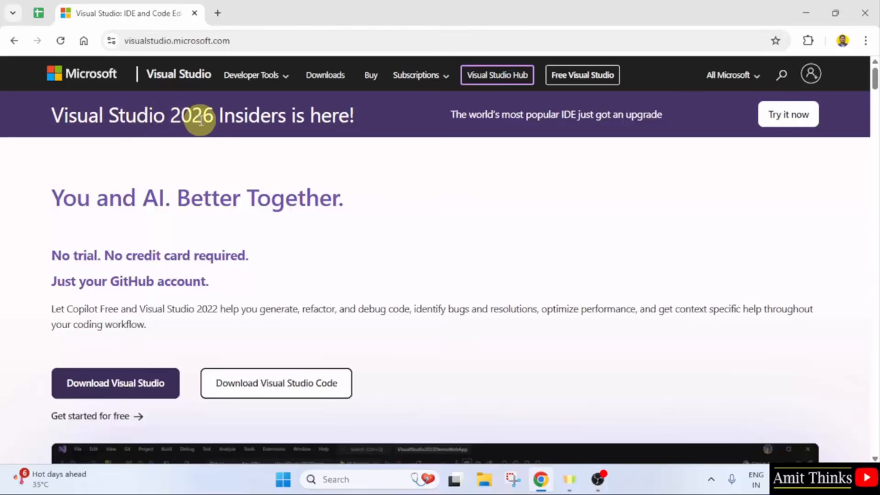
pyautogui.click(789, 121)
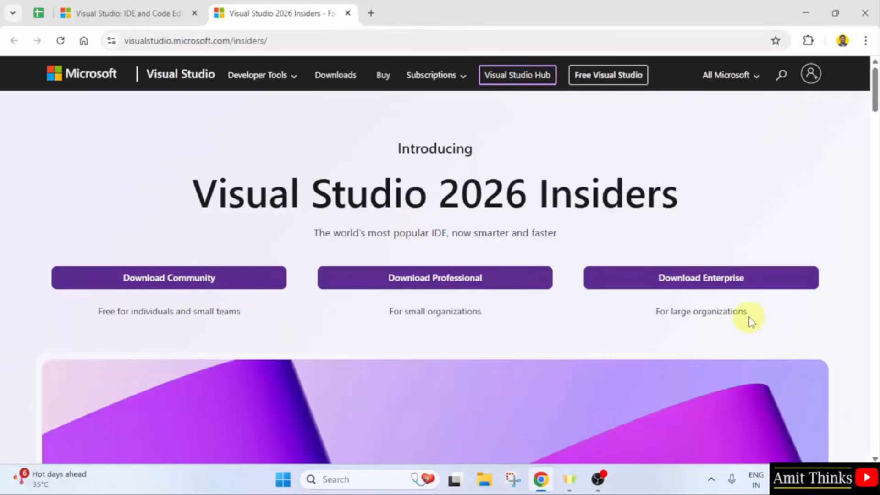
pyautogui.click(186, 285)
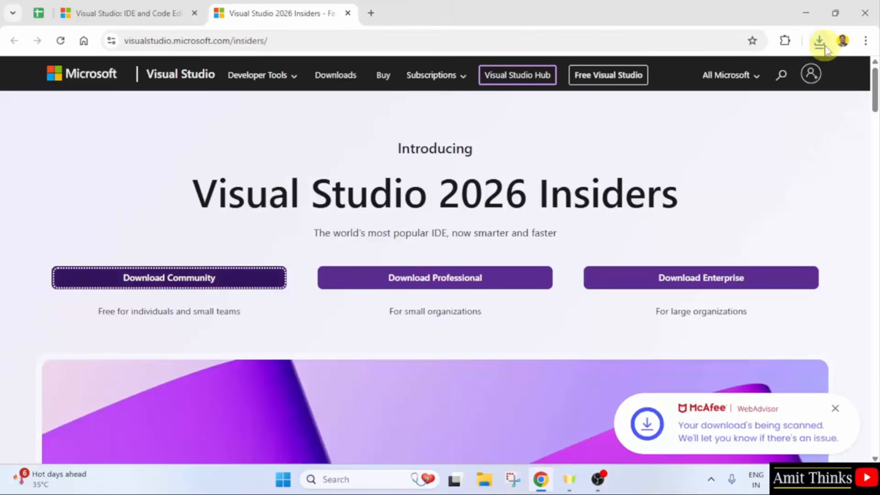
# Run the downloaded vs_Community.exe, minimize the browser and continue past the Visual Studio Installer's initial privacy and license notice
pyautogui.click(823, 44)
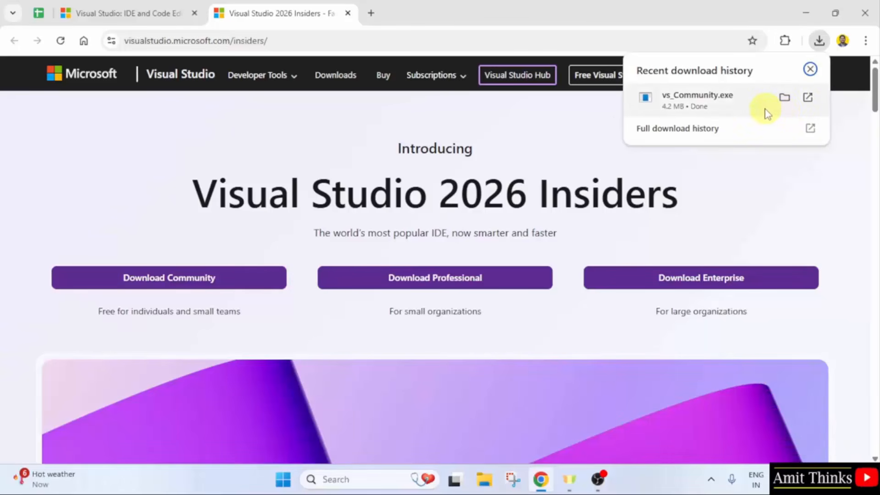
pyautogui.rightClick(733, 107)
pyautogui.click(735, 126)
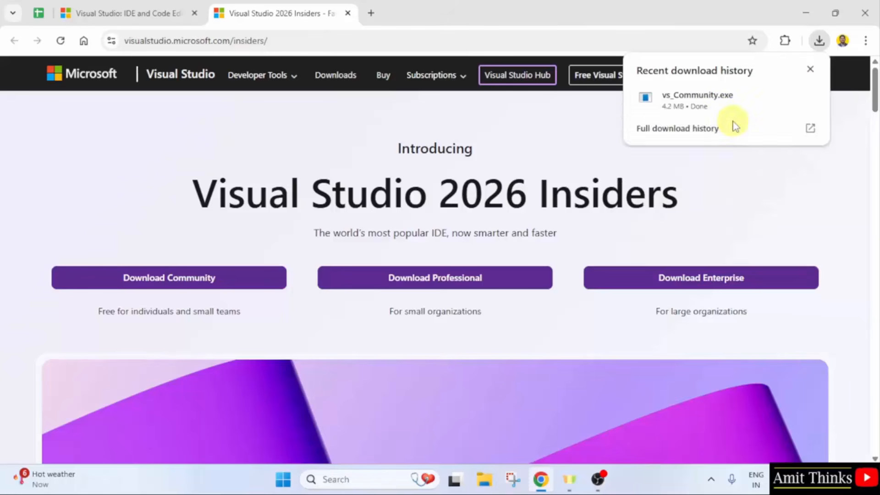
pyautogui.click(805, 16)
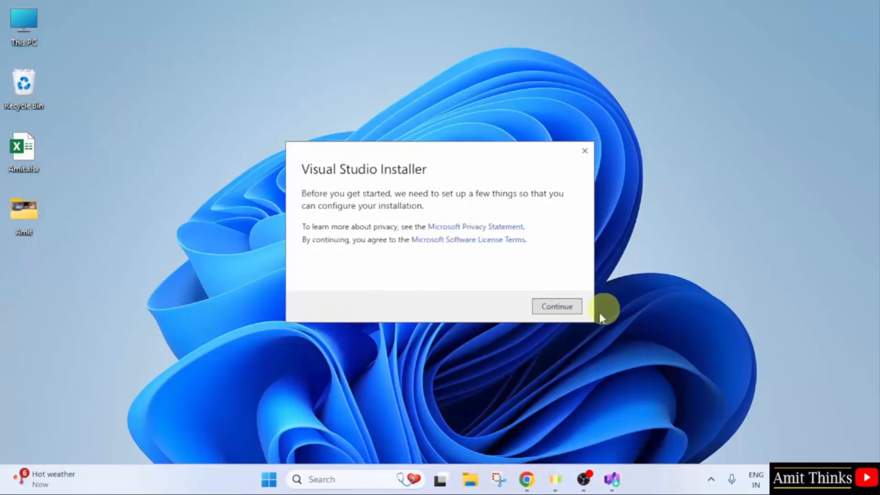
pyautogui.click(555, 316)
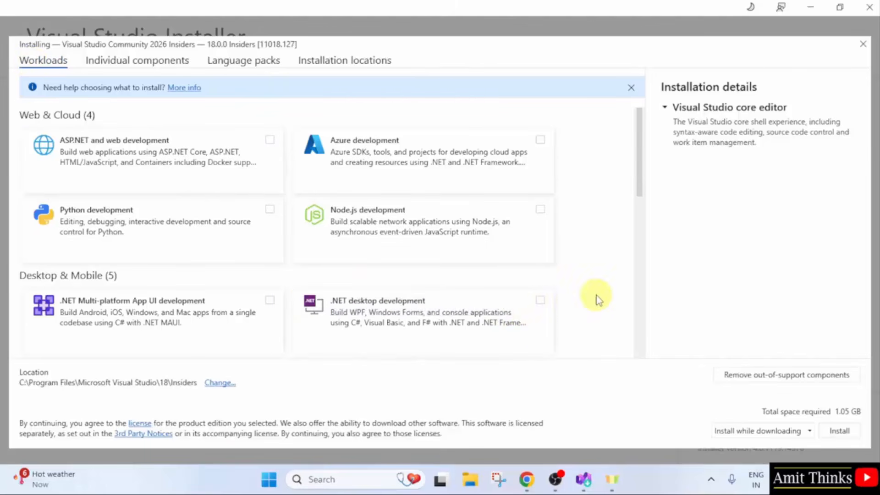
# Select the .NET desktop development workload with its default optional components and start the installation
pyautogui.click(540, 300)
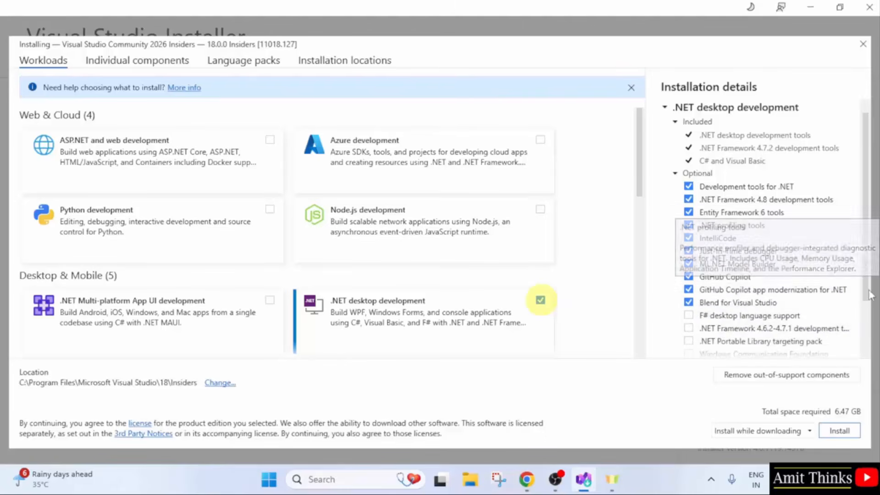
pyautogui.scroll(-4, 811, 302)
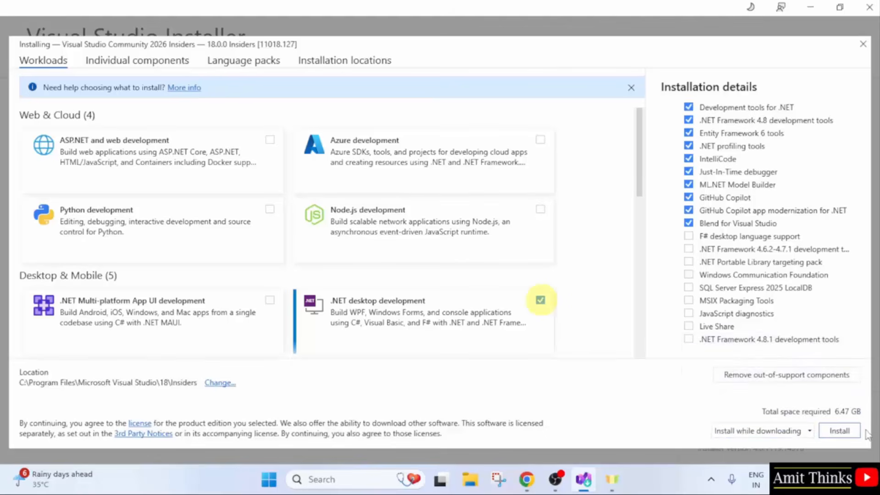
pyautogui.click(842, 430)
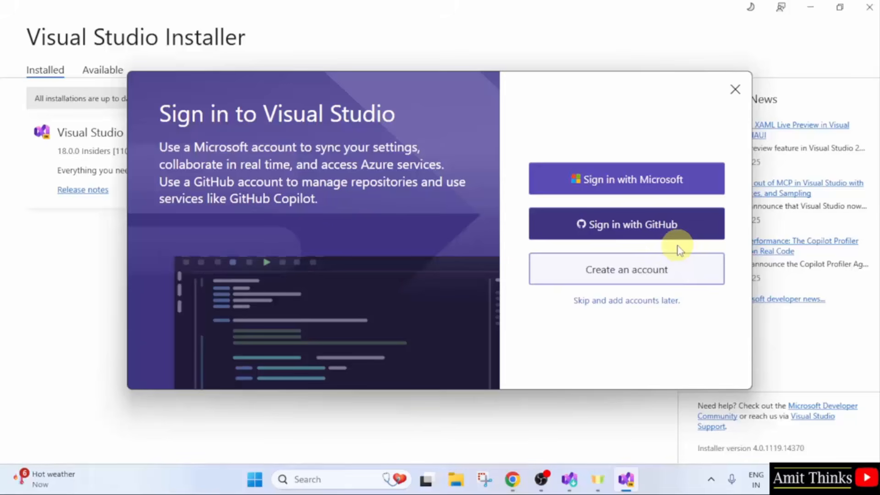
# Skip the account sign-in and start Visual Studio with the General development settings and the Dark color theme
pyautogui.click(607, 301)
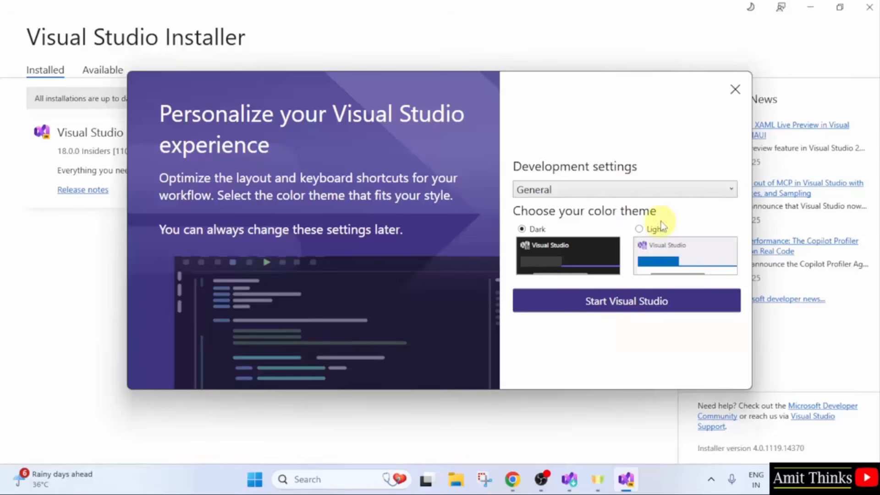
pyautogui.click(662, 194)
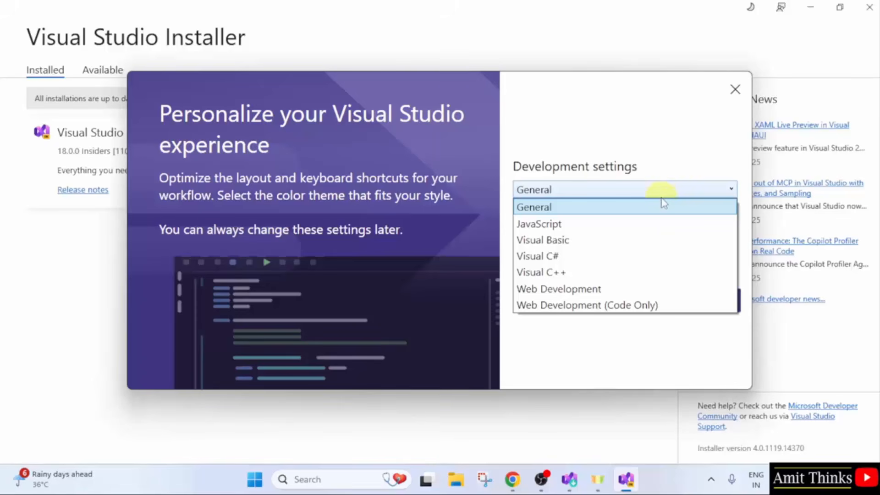
pyautogui.click(668, 165)
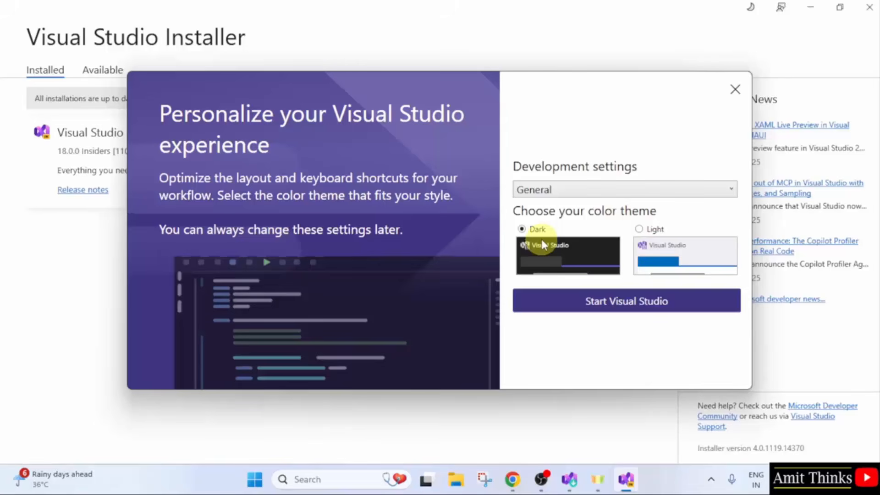
pyautogui.click(628, 302)
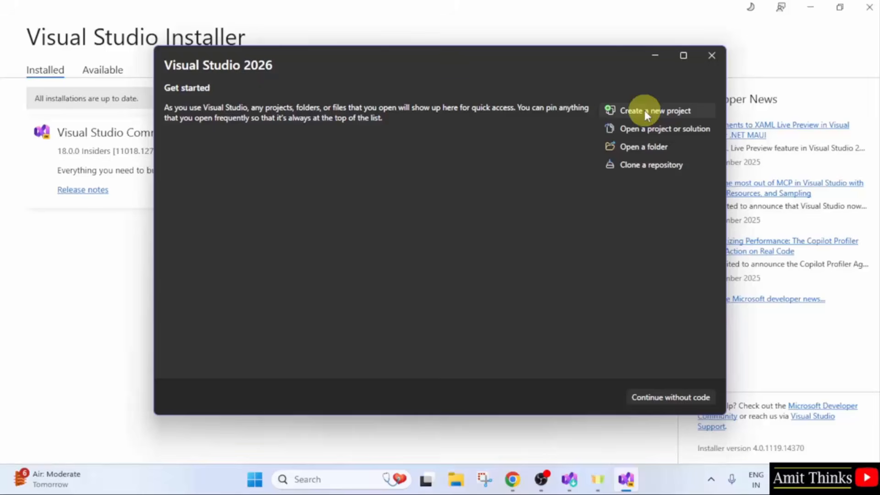
# Continue without code and close the What's New page, the Copilot account notification and GitHub Copilot Chat
pyautogui.click(674, 397)
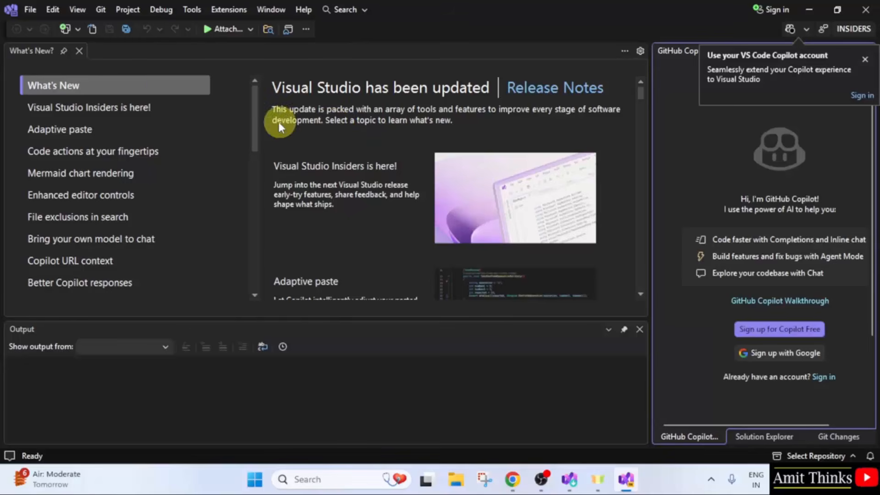
pyautogui.click(80, 50)
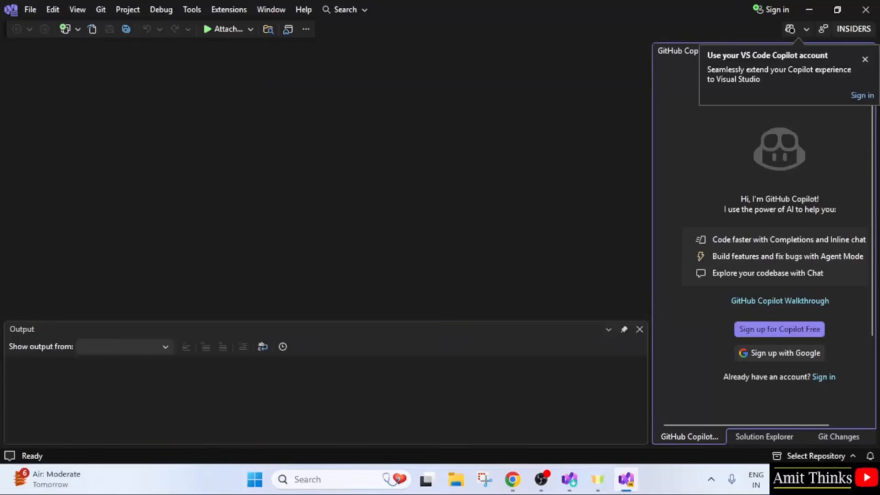
pyautogui.click(865, 59)
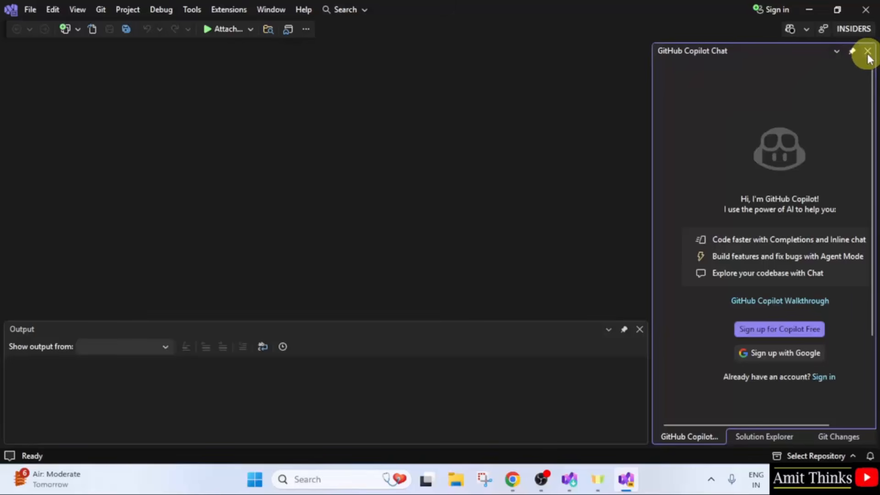
pyautogui.click(867, 52)
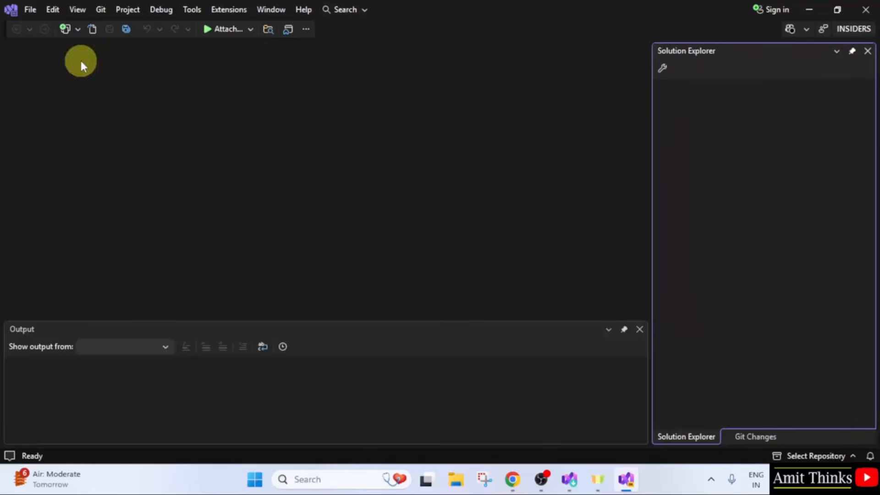
# Start a new project, search the templates for console and choose the C# Console App (.NET Framework) template
pyautogui.click(29, 9)
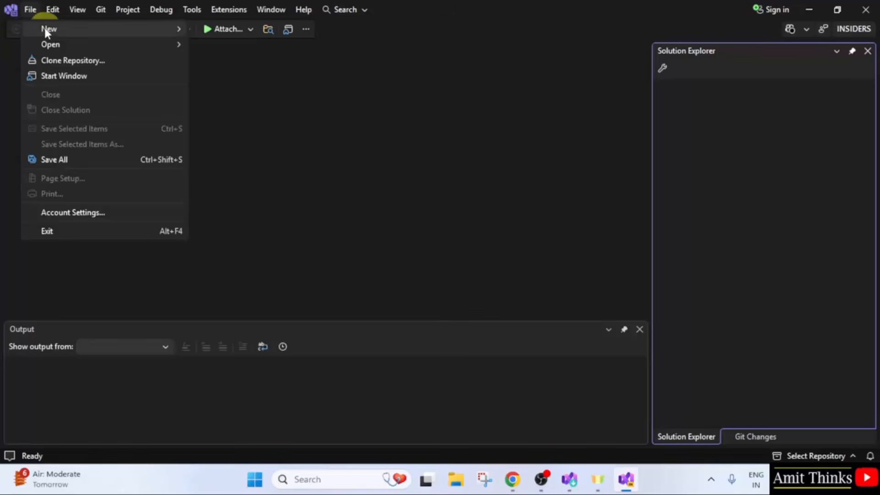
pyautogui.moveTo(46, 29)
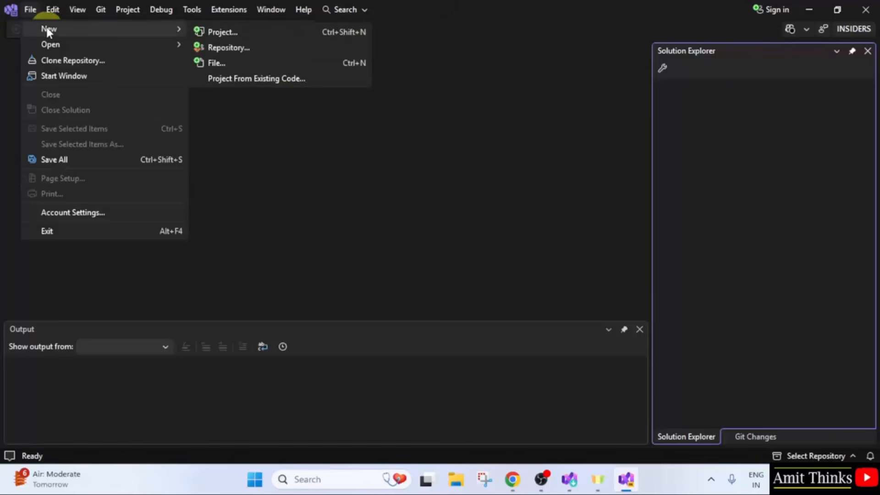
pyautogui.click(263, 33)
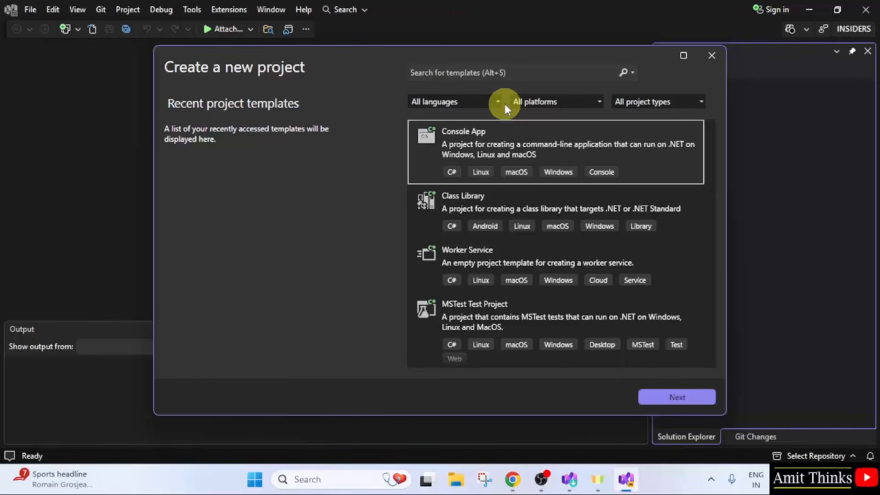
pyautogui.click(493, 73)
pyautogui.write('co')
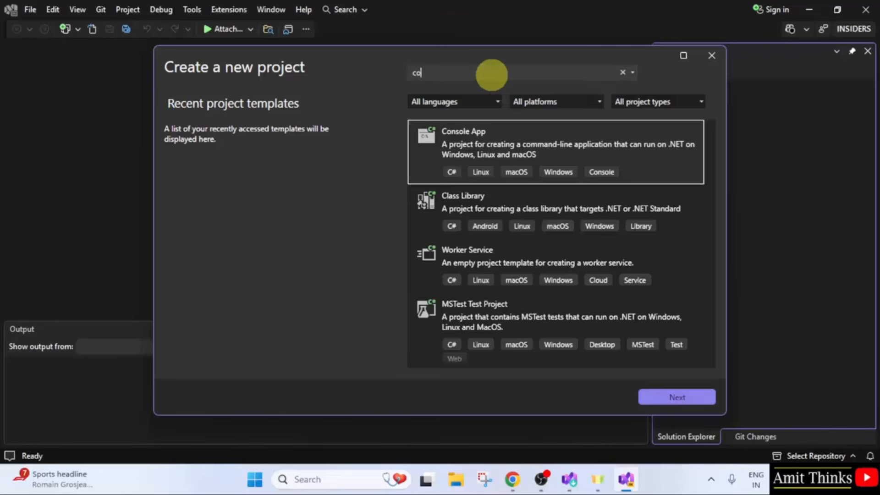
pyautogui.write('nsole')
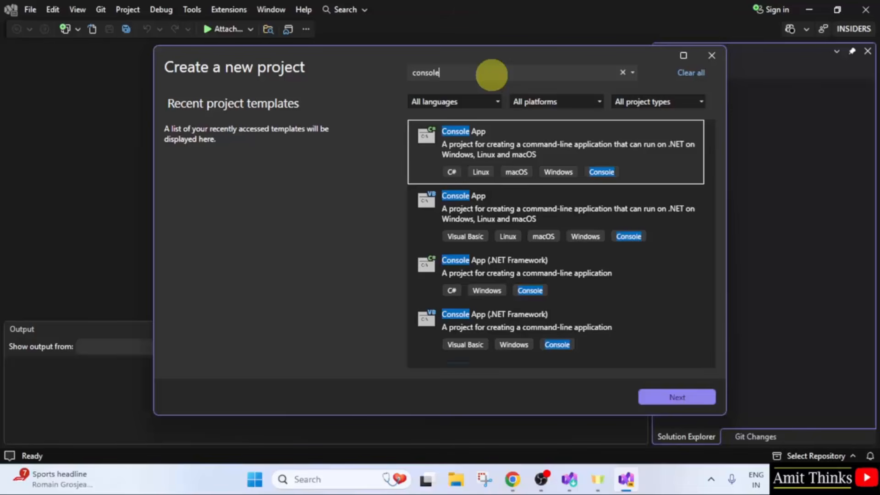
pyautogui.click(570, 276)
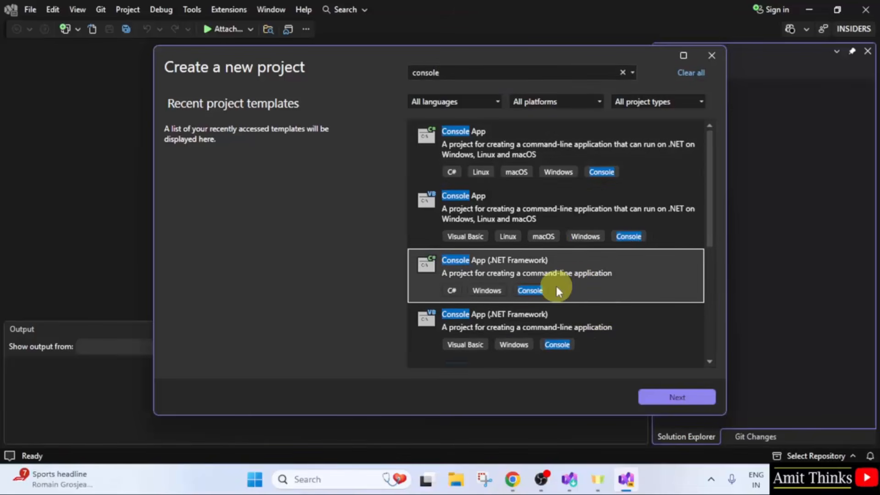
pyautogui.click(694, 403)
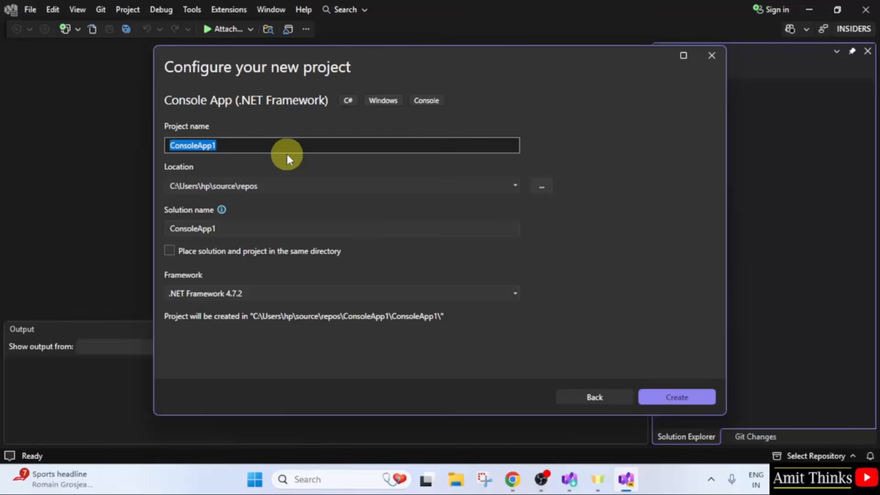
# Name the project AmitFirstConsoleApplication and create it with .NET Framework 4.7.2 in the default location
pyautogui.write('AmitFirst')
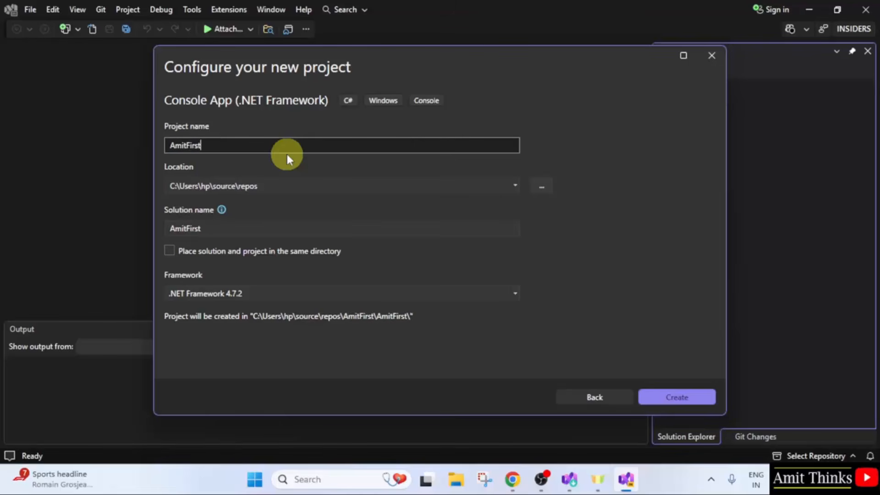
pyautogui.write('ConsoleApp')
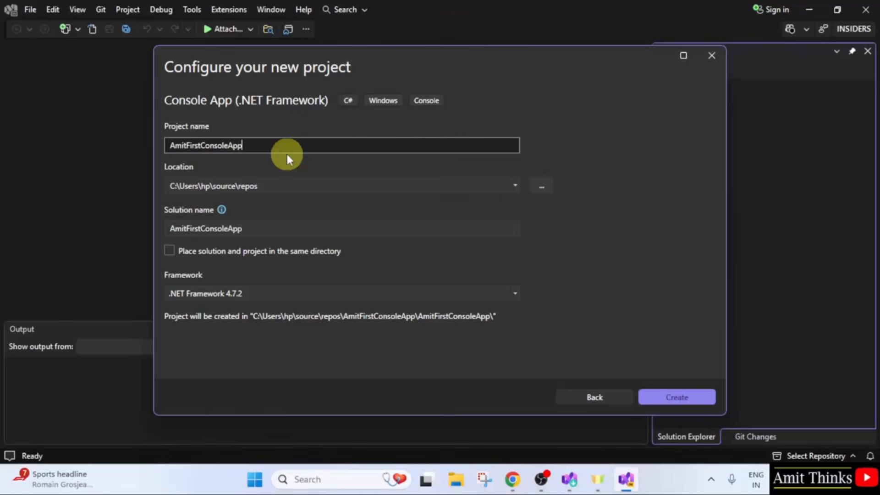
pyautogui.write('licatiom')
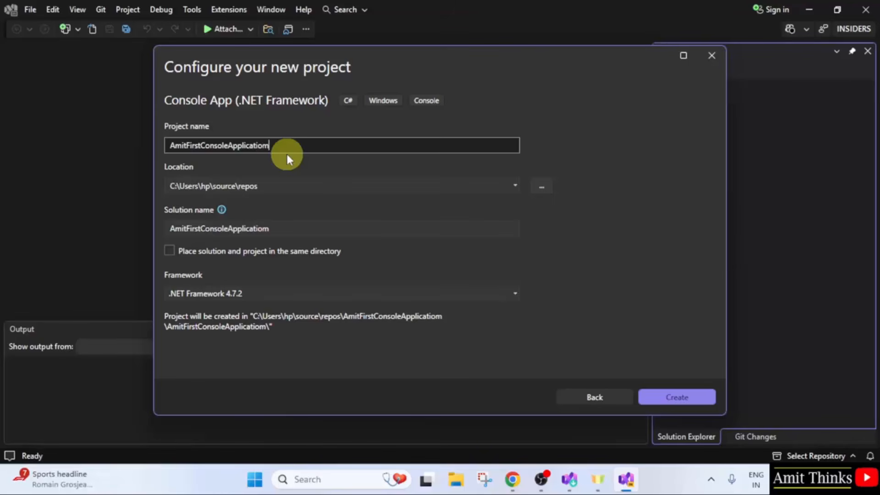
pyautogui.press('BackSpace')
pyautogui.write('n')
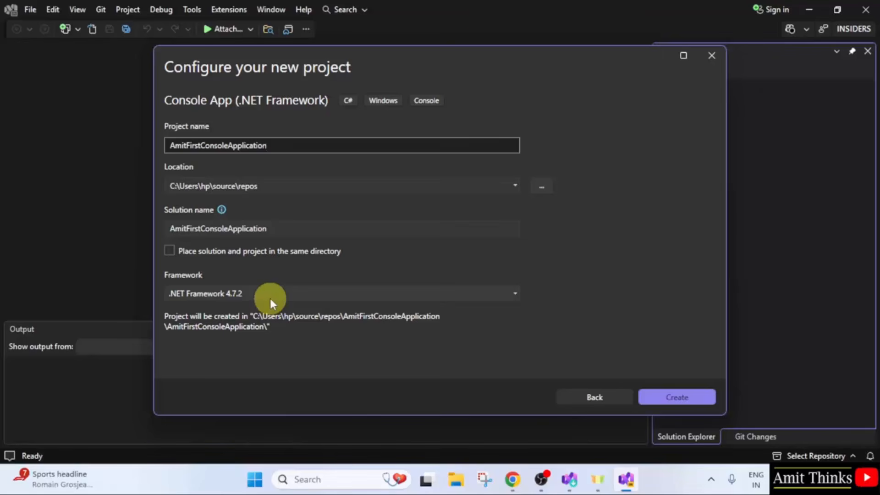
pyautogui.click(680, 397)
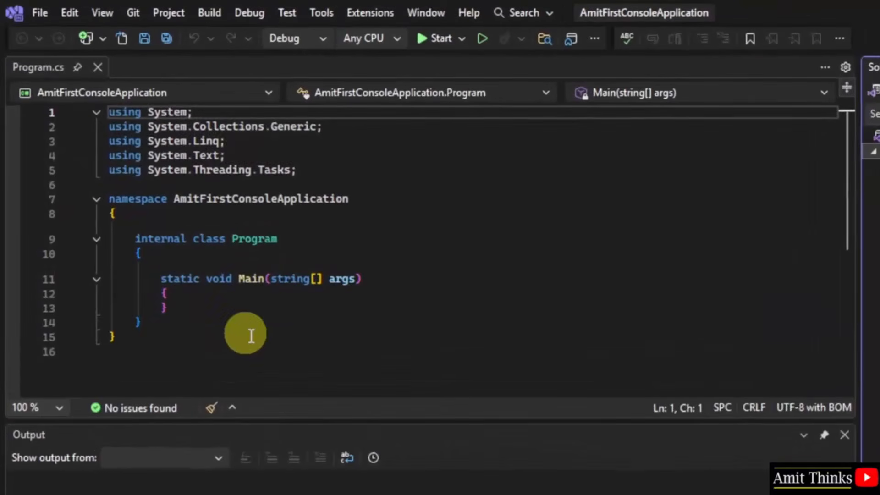
pyautogui.click(300, 296)
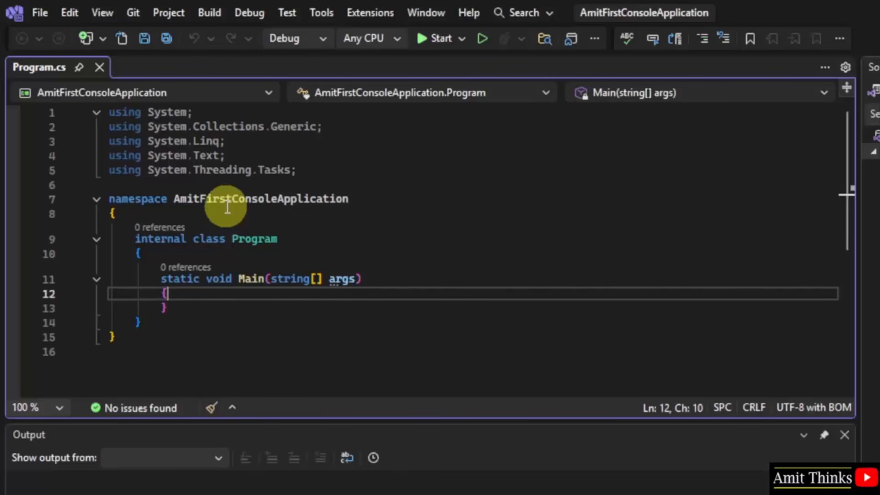
pyautogui.moveTo(235, 241)
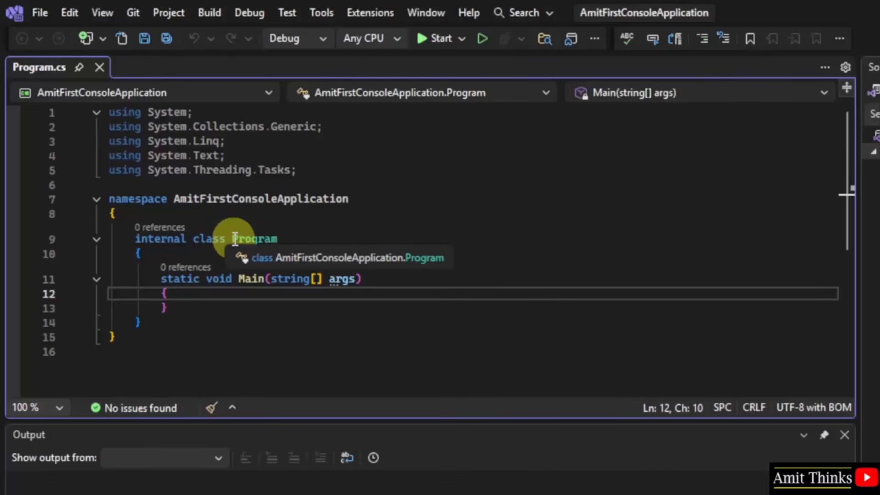
pyautogui.doubleClick(256, 279)
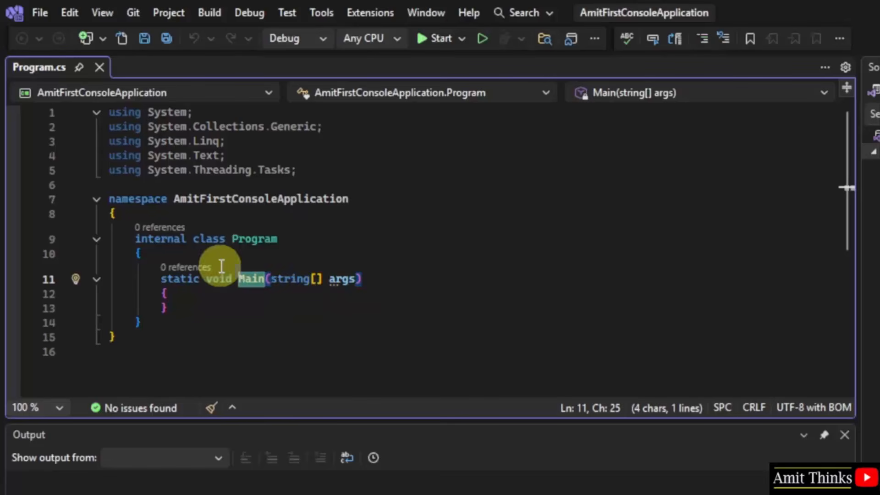
# Add a Console.WriteLine() call on a new line inside the Main method's braces
pyautogui.click(296, 298)
pyautogui.press('Return')
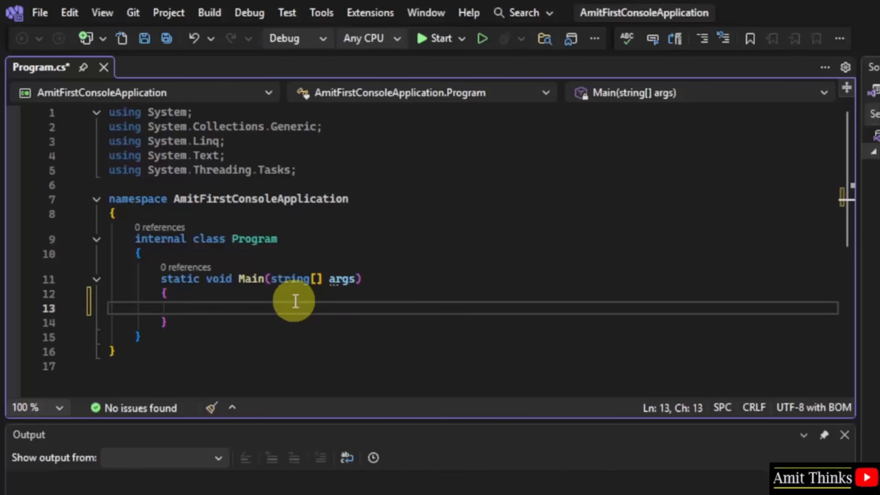
pyautogui.write('Co')
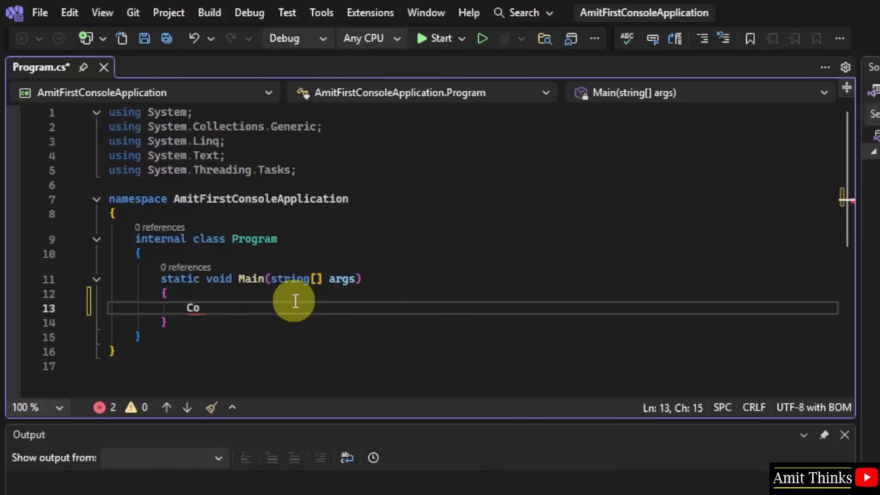
pyautogui.write('nsole.Write')
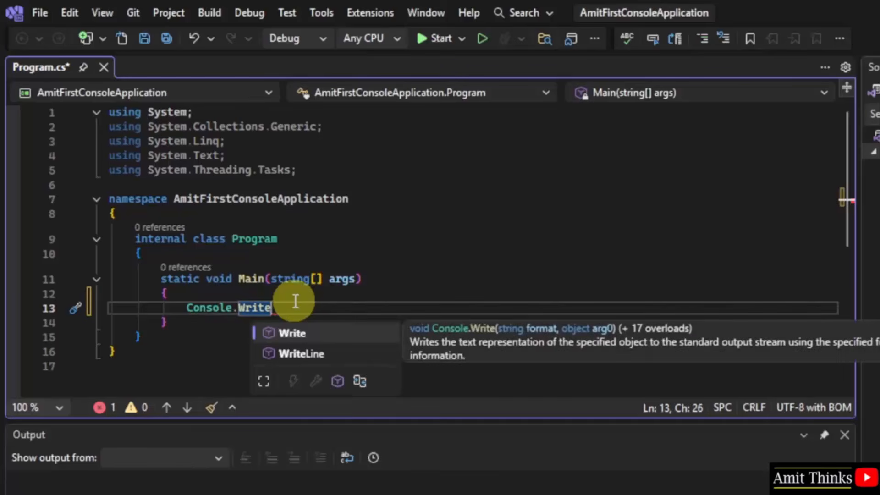
pyautogui.press('Down')
pyautogui.press('Tab')
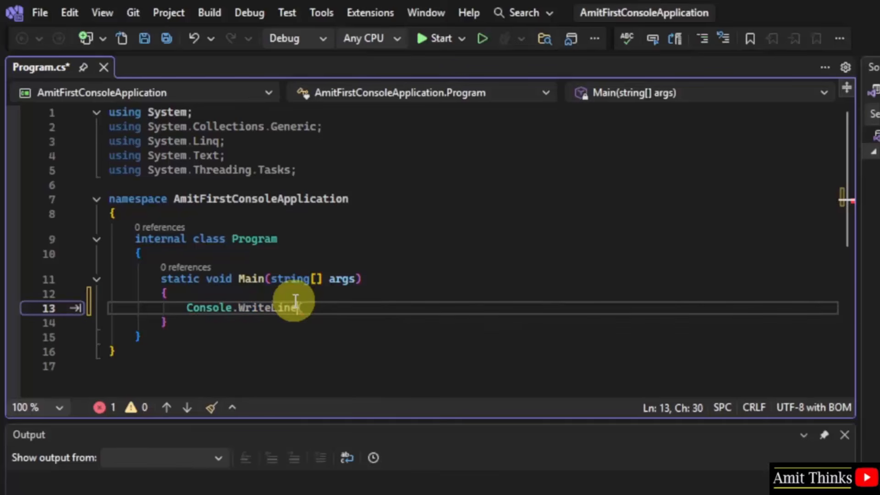
pyautogui.write('()')
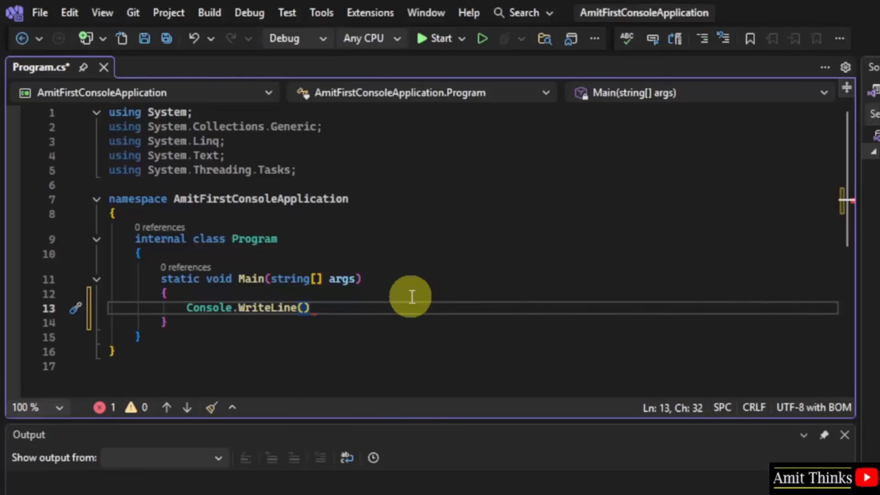
# Pass the author's full name as a quoted string to Console.WriteLine and end the statement with a semicolon
pyautogui.press('Left')
pyautogui.write('"Amit D')
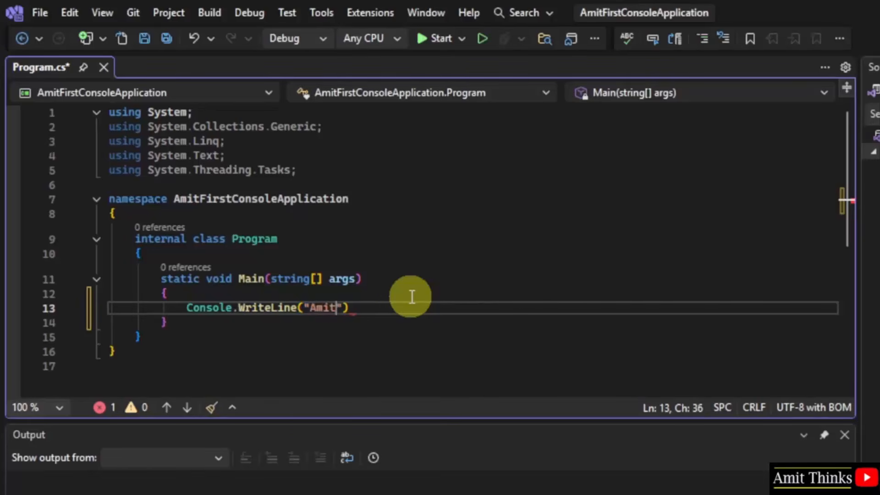
pyautogui.write('iwan')
pyautogui.press('Right')
pyautogui.press('Right')
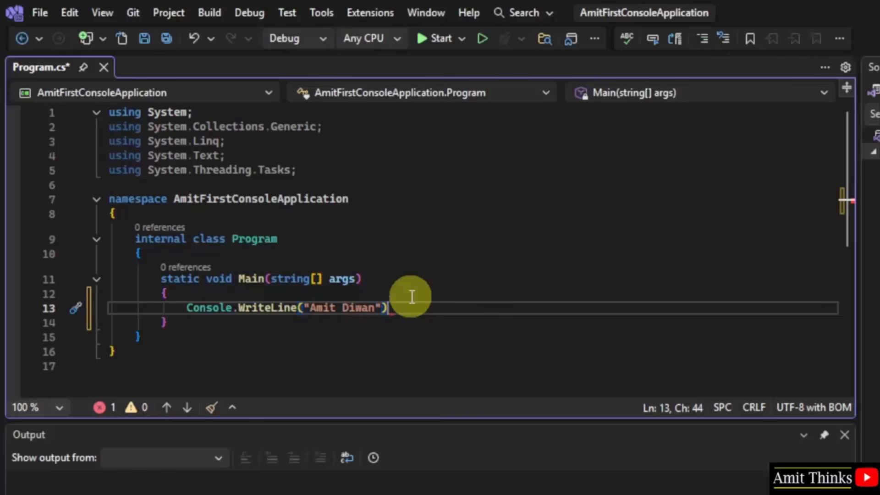
pyautogui.write(';')
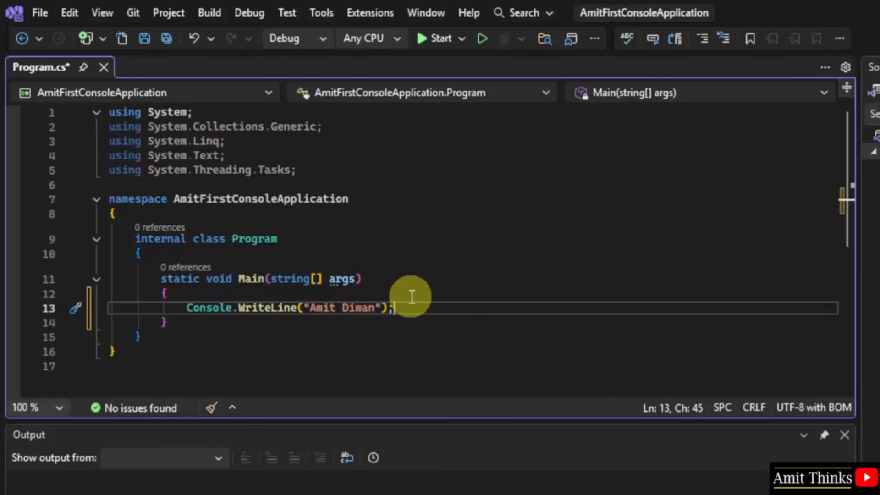
# Enter Console.ReadKey on a new line below the WriteLine statement, without parentheses or a semicolon
pyautogui.press('Return')
pyautogui.write('Cons')
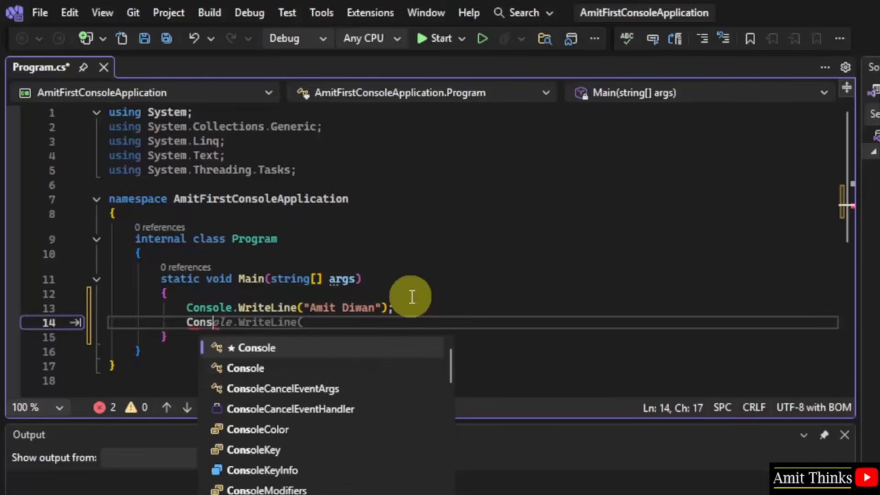
pyautogui.write('ole.Re')
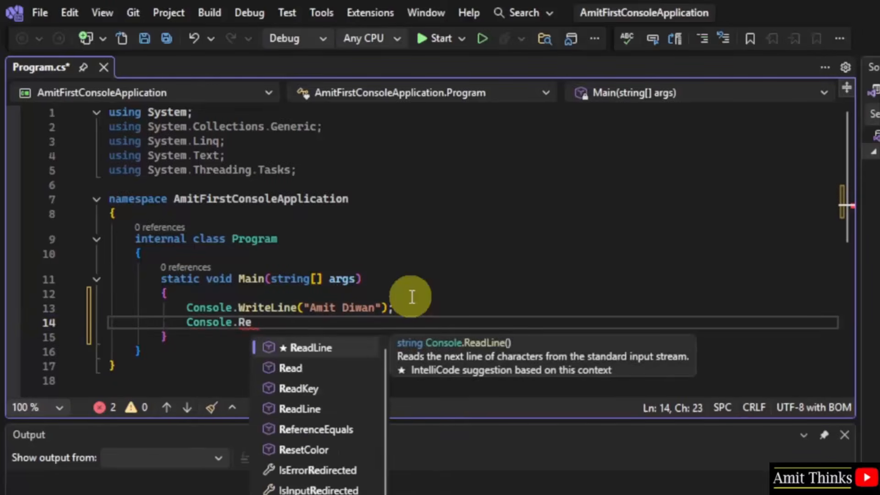
pyautogui.press('Left')
pyautogui.press('Down')
pyautogui.press('Down')
pyautogui.press('Tab')
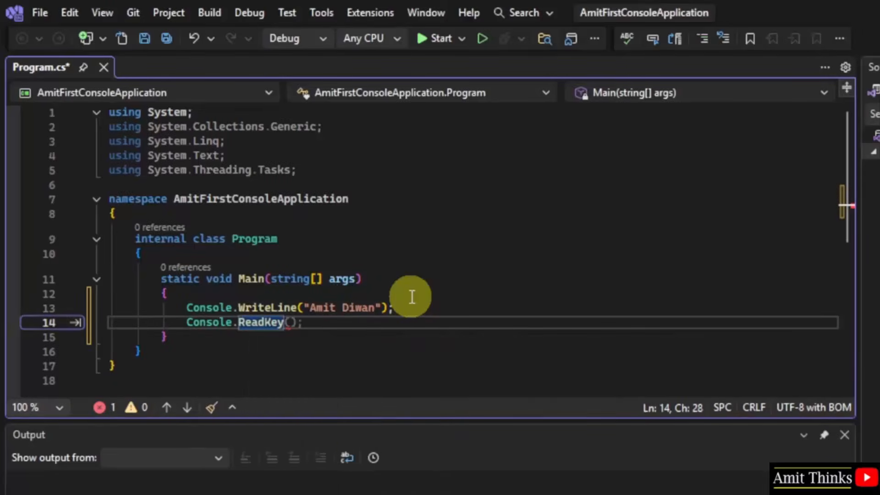
pyautogui.moveTo(255, 323)
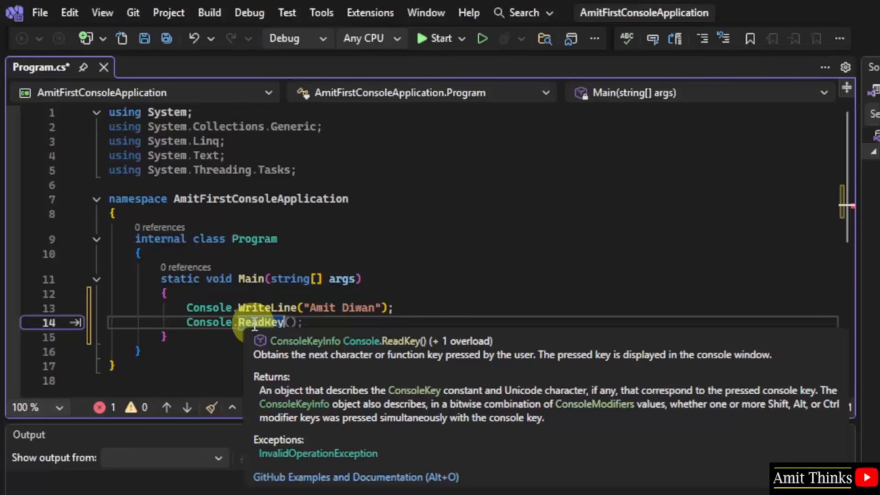
pyautogui.click(410, 293)
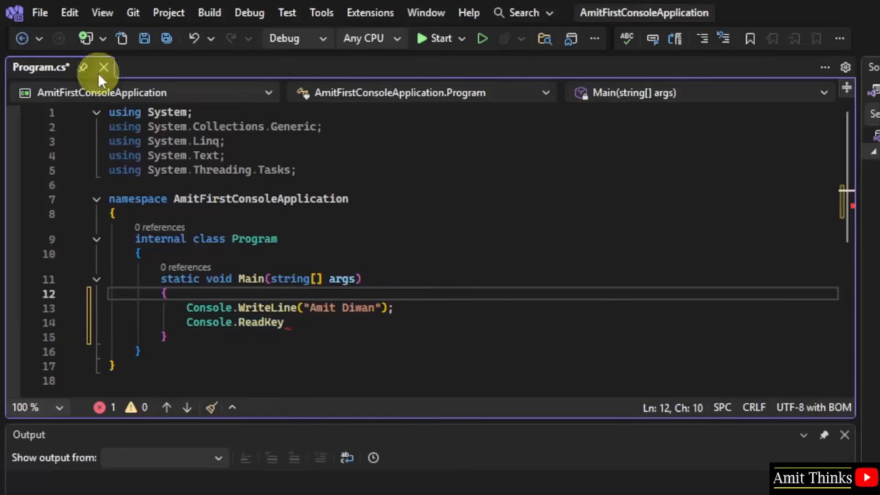
# Save all files and build the solution
pyautogui.click(37, 13)
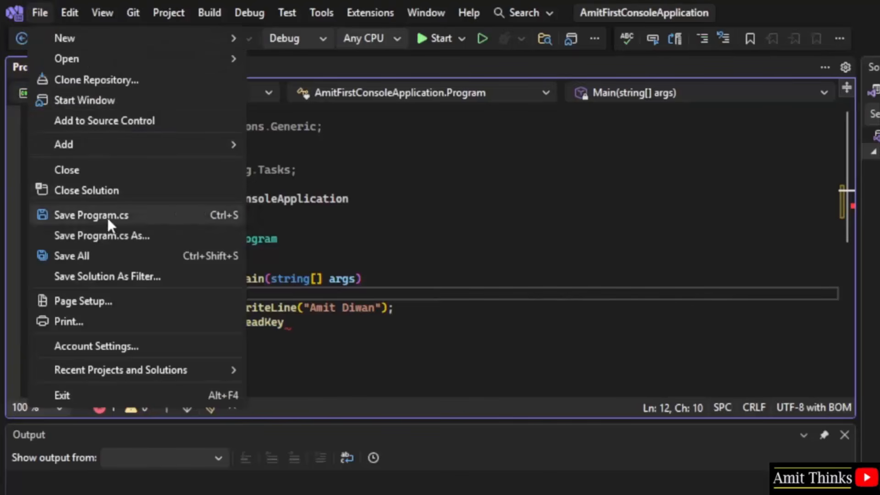
pyautogui.click(140, 261)
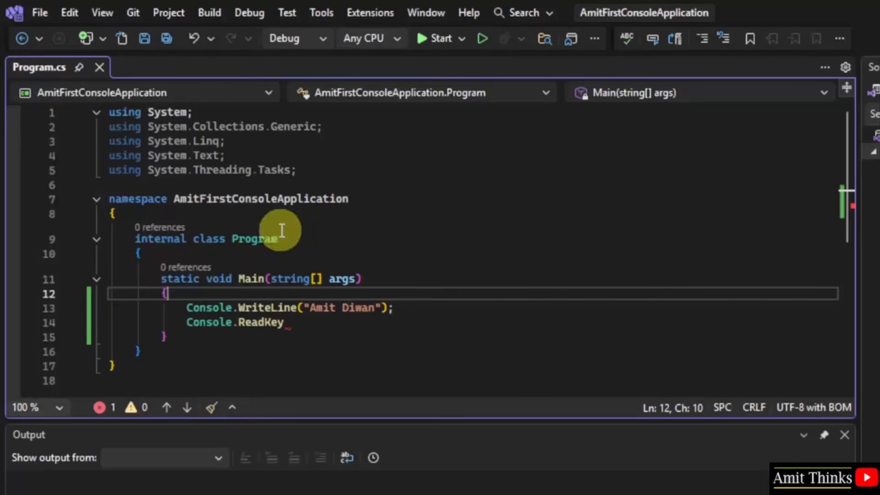
pyautogui.click(211, 12)
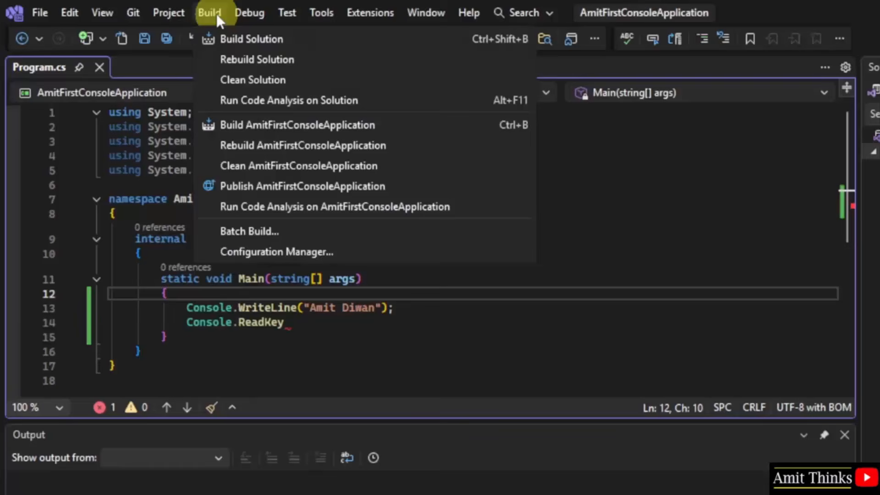
pyautogui.click(286, 40)
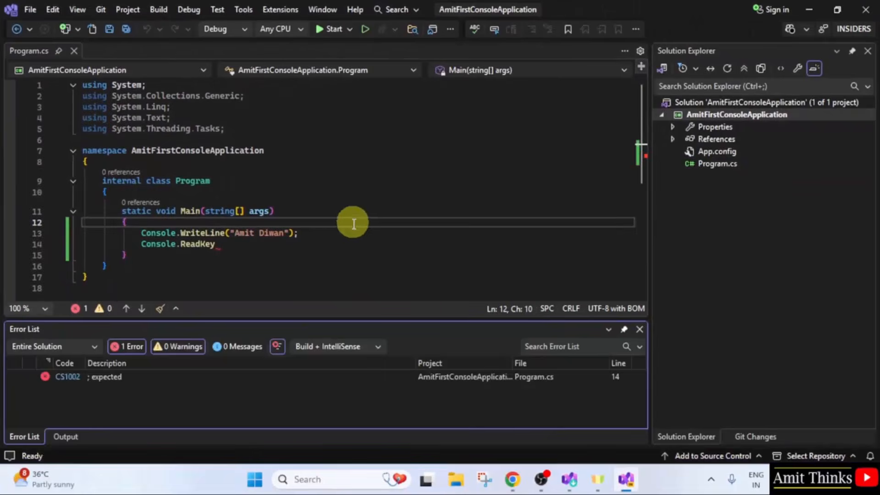
# Complete the Console.ReadKey statement in line 14 with (); and save all files
pyautogui.click(243, 246)
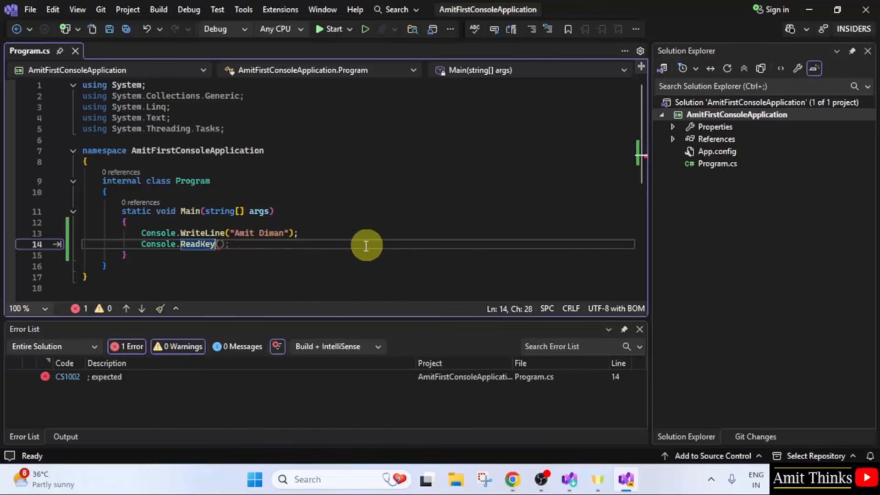
pyautogui.write('();')
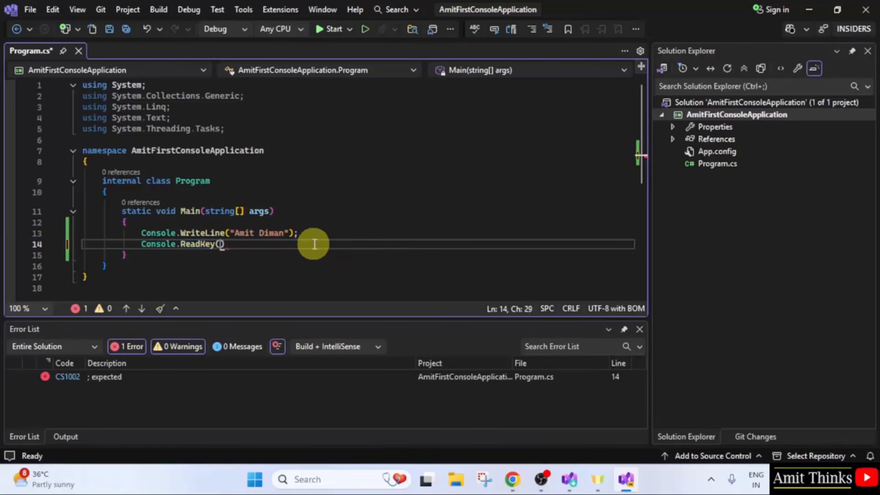
pyautogui.click(31, 12)
pyautogui.click(75, 200)
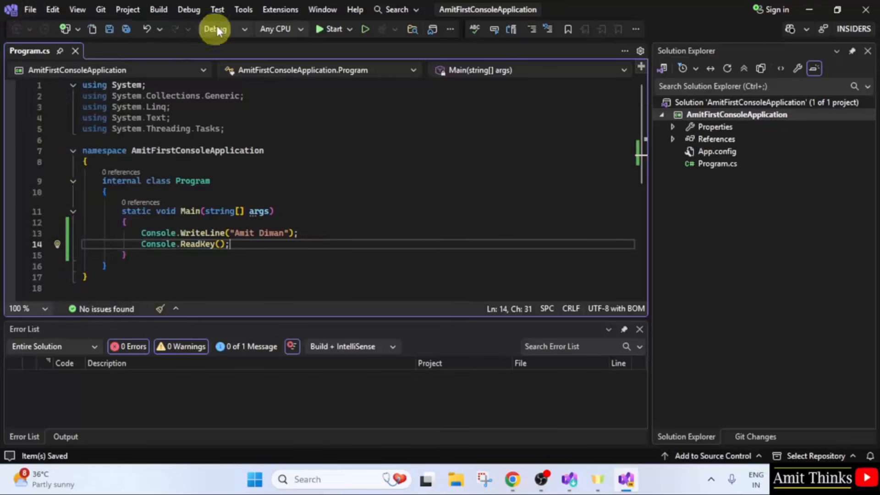
# Rebuild the solution and check the rebuild result in the build output
pyautogui.click(157, 10)
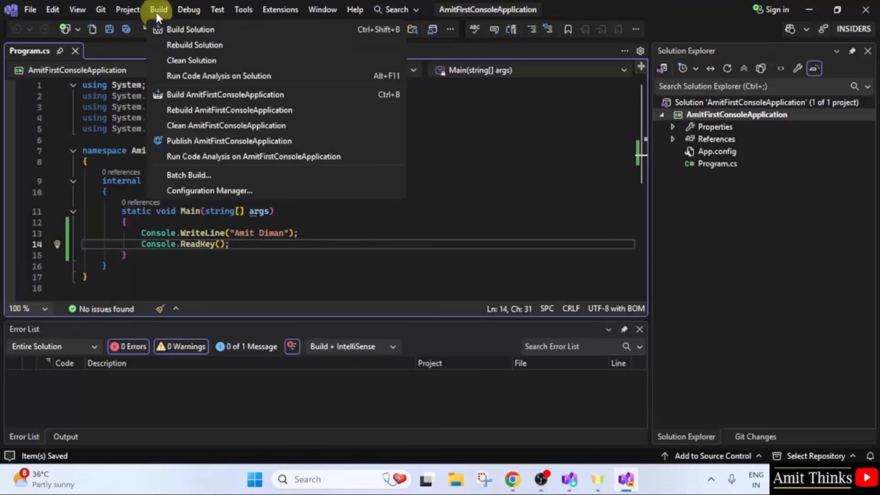
pyautogui.click(191, 45)
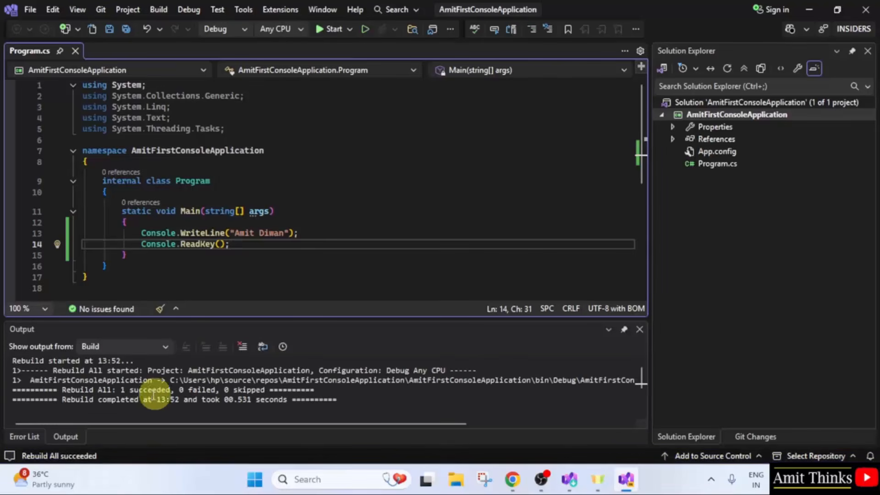
pyautogui.moveTo(120, 390); pyautogui.dragTo(205, 391)
pyautogui.click(205, 390)
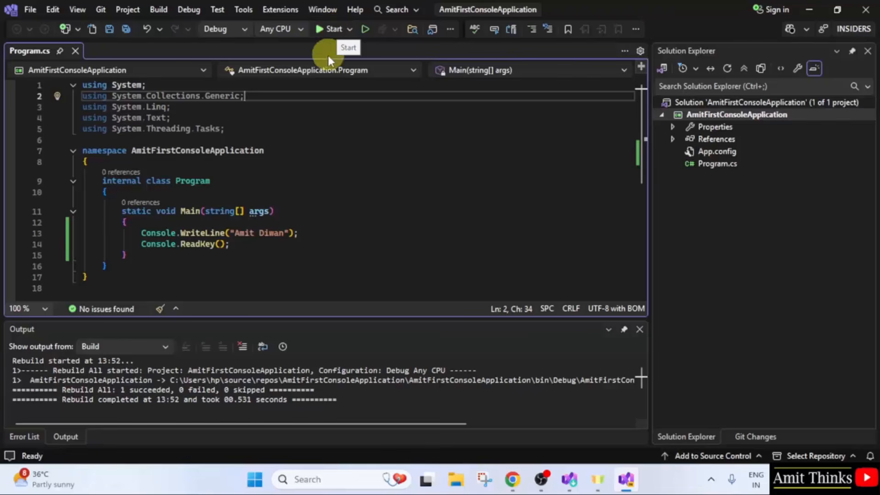
# Run the console application, move its window beside the code to view the output, and end the program and close the console
pyautogui.click(330, 31)
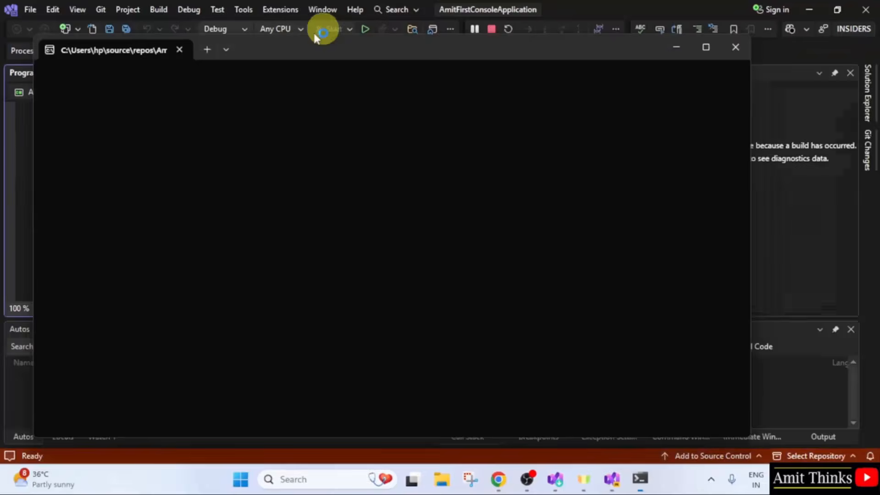
pyautogui.moveTo(285, 45); pyautogui.dragTo(626, 76)
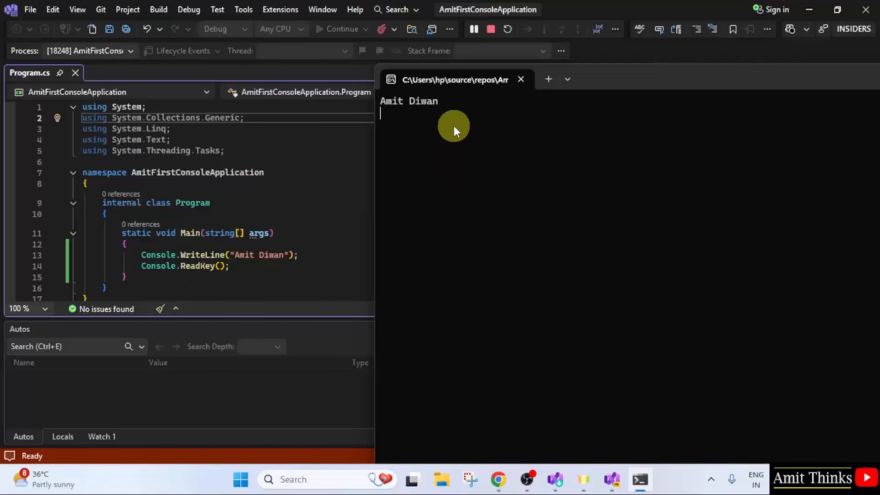
pyautogui.press('Return')
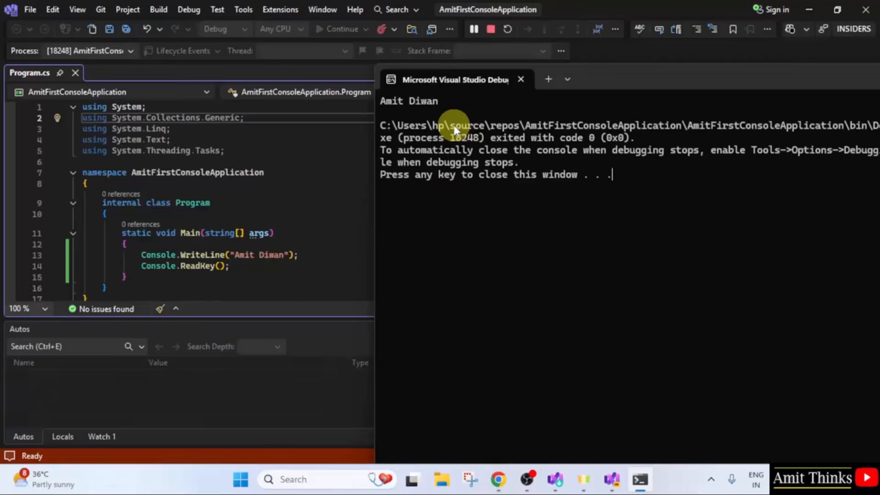
pyautogui.press('Return')
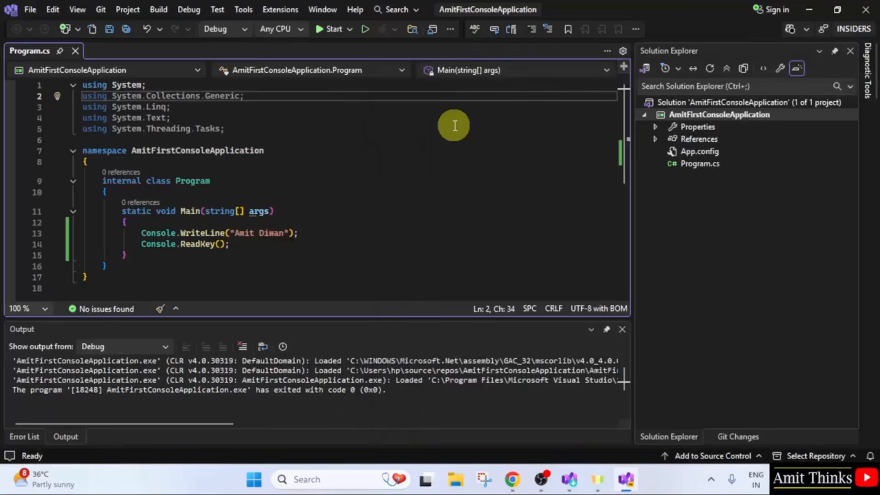